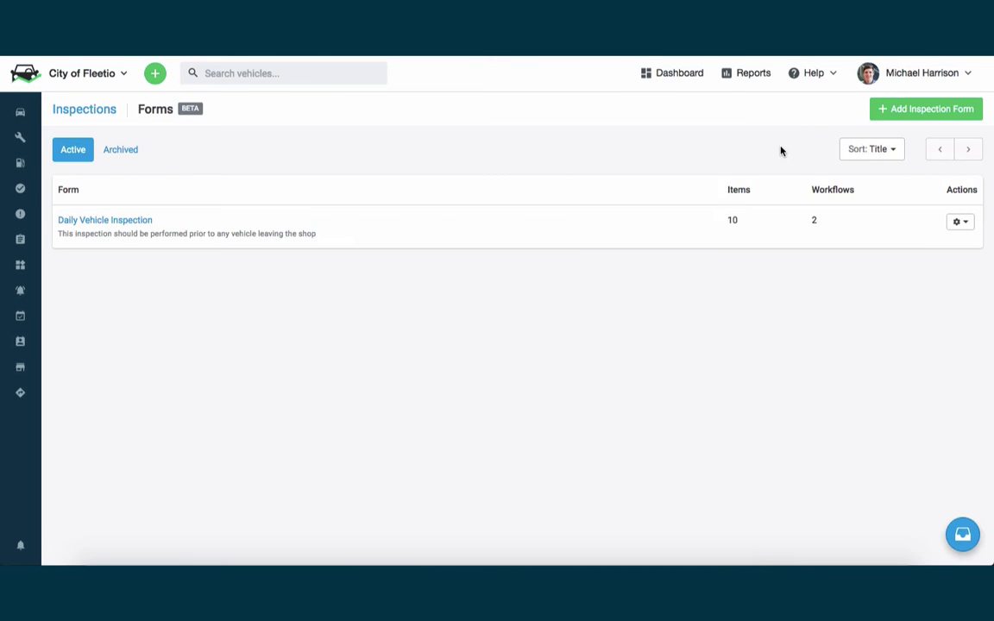
# Step: Look through the title, description and items template options for a new inspection form, and discard the form
pyautogui.click(906, 110)
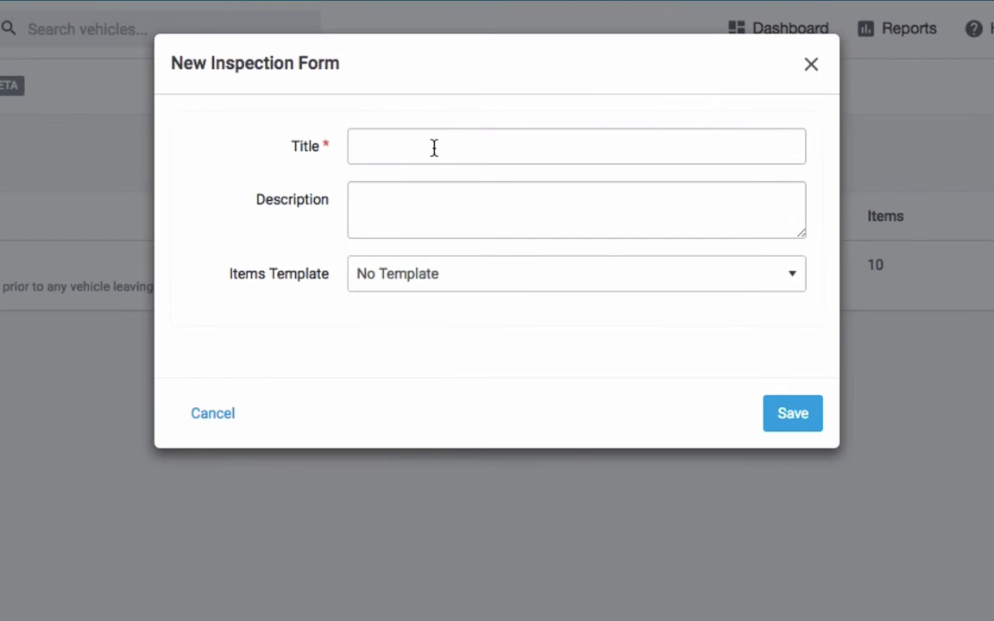
pyautogui.click(439, 151)
pyautogui.click(439, 207)
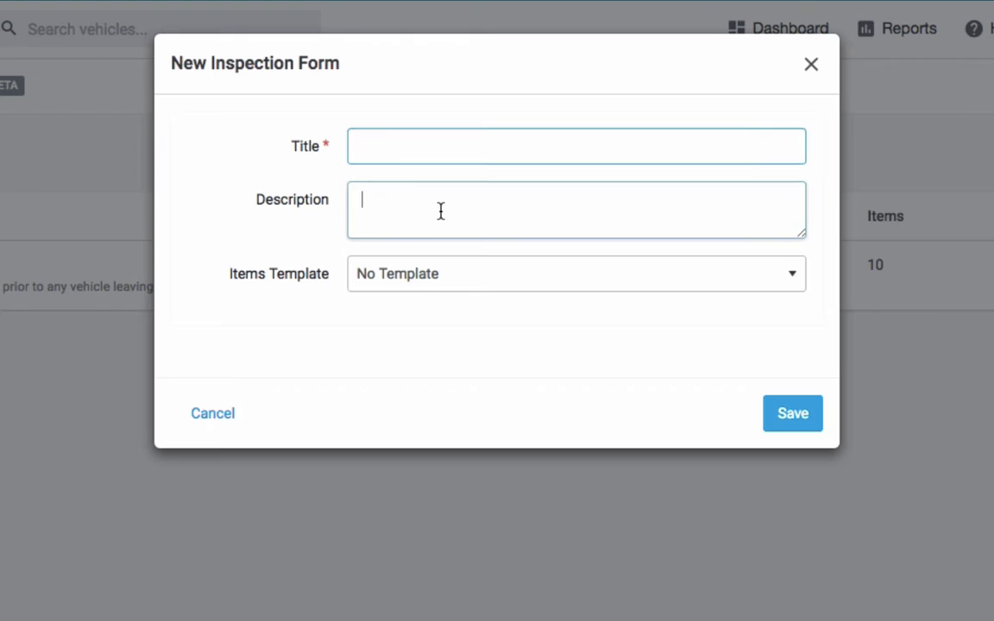
pyautogui.click(495, 288)
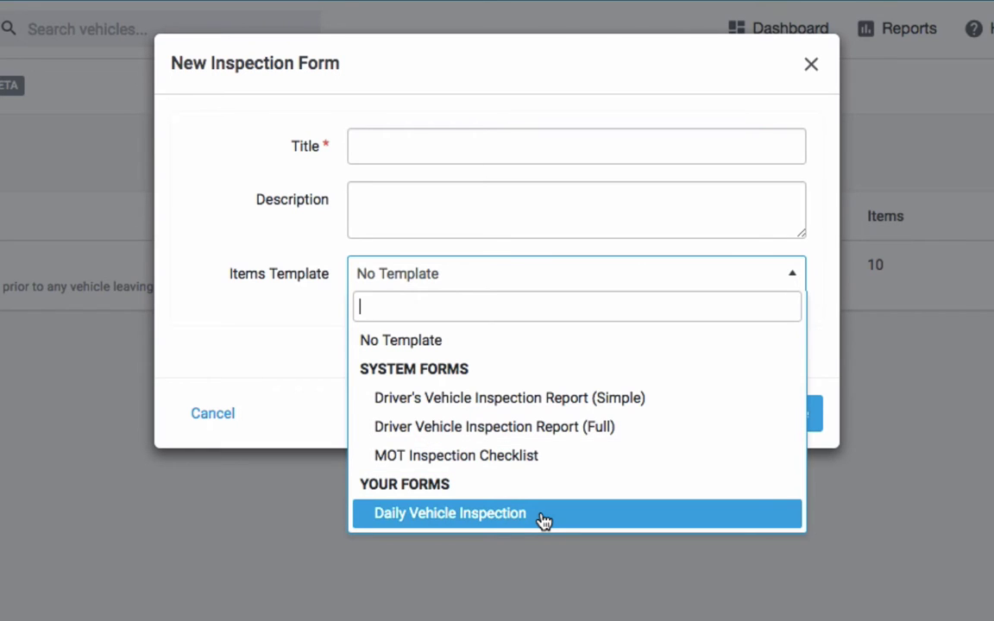
pyautogui.click(279, 369)
pyautogui.click(218, 417)
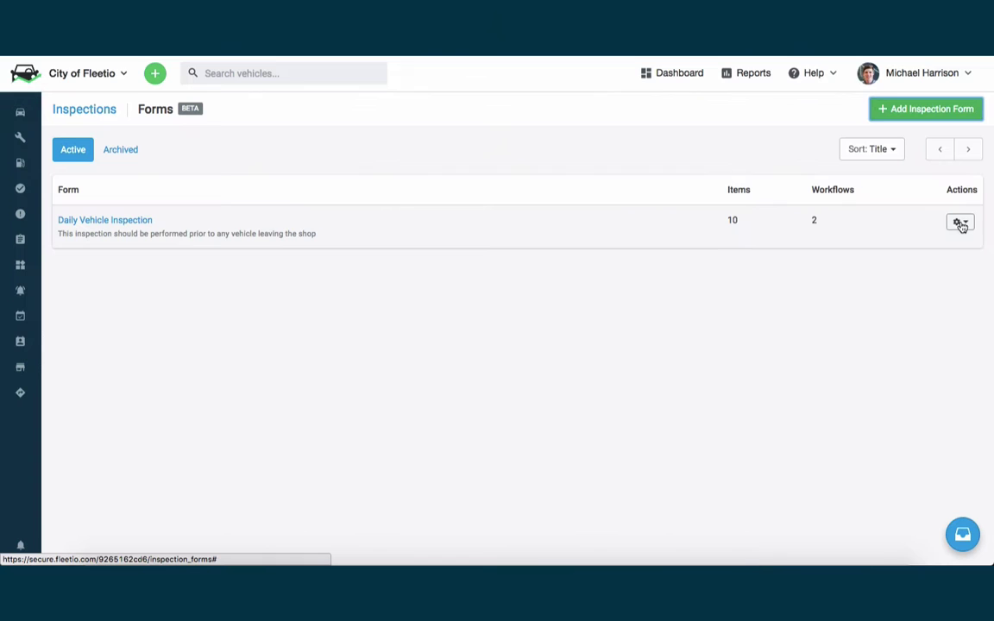
# Step: Open the Daily Vehicle Inspection form for editing and move the Tires item below Body in the Exterior section
pyautogui.click(961, 224)
pyautogui.click(919, 249)
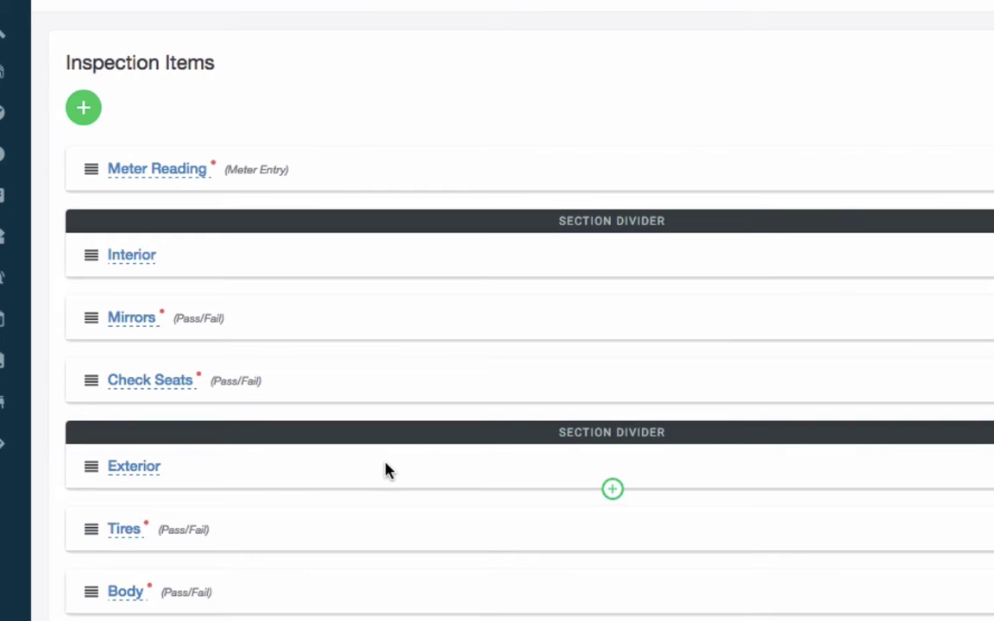
pyautogui.scroll(-1, 277, 477)
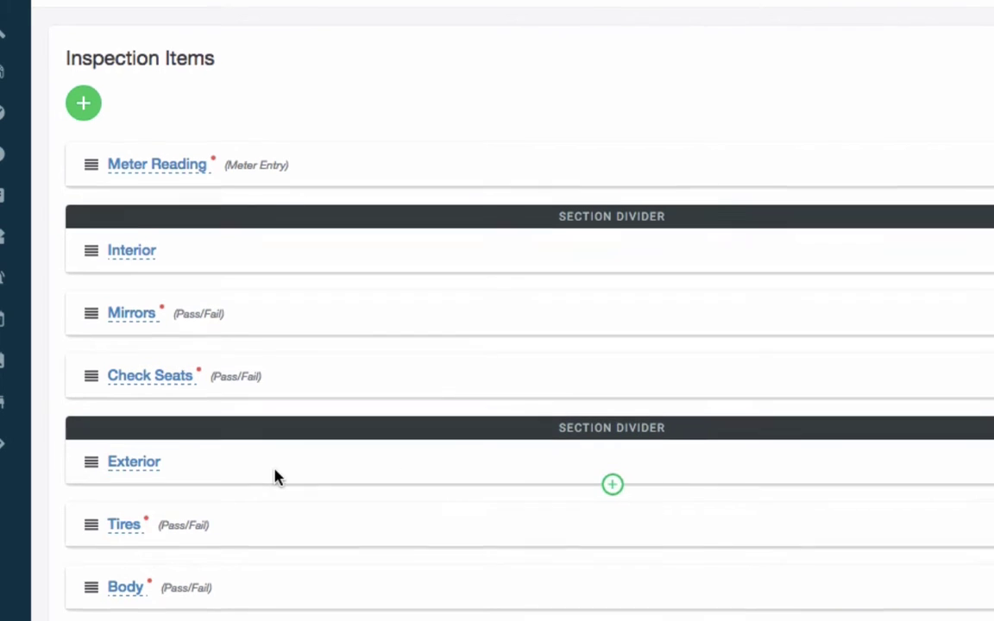
pyautogui.scroll(-5, 275, 475)
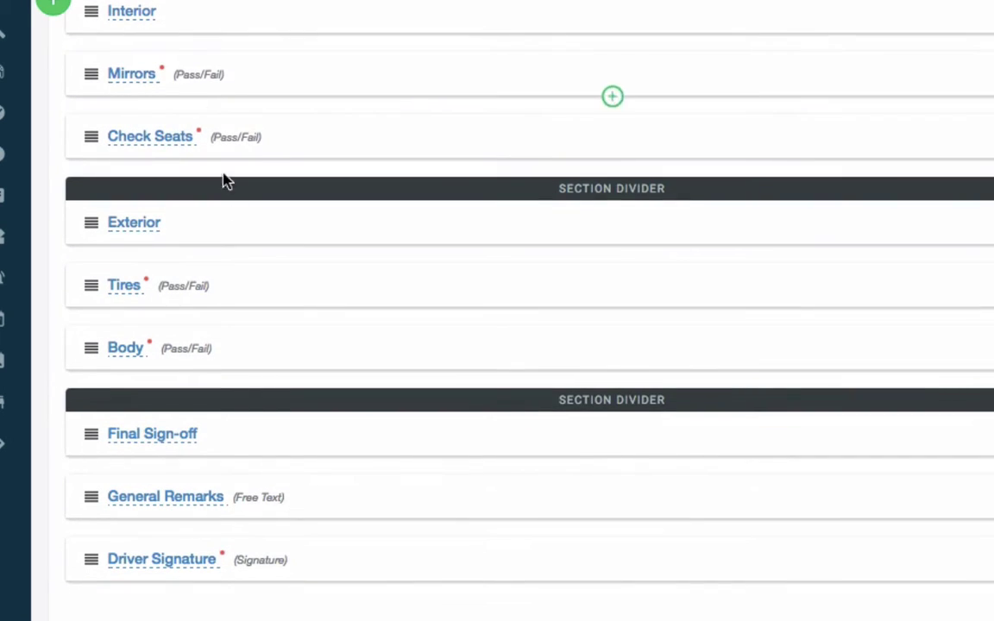
pyautogui.scroll(5, 259, 256)
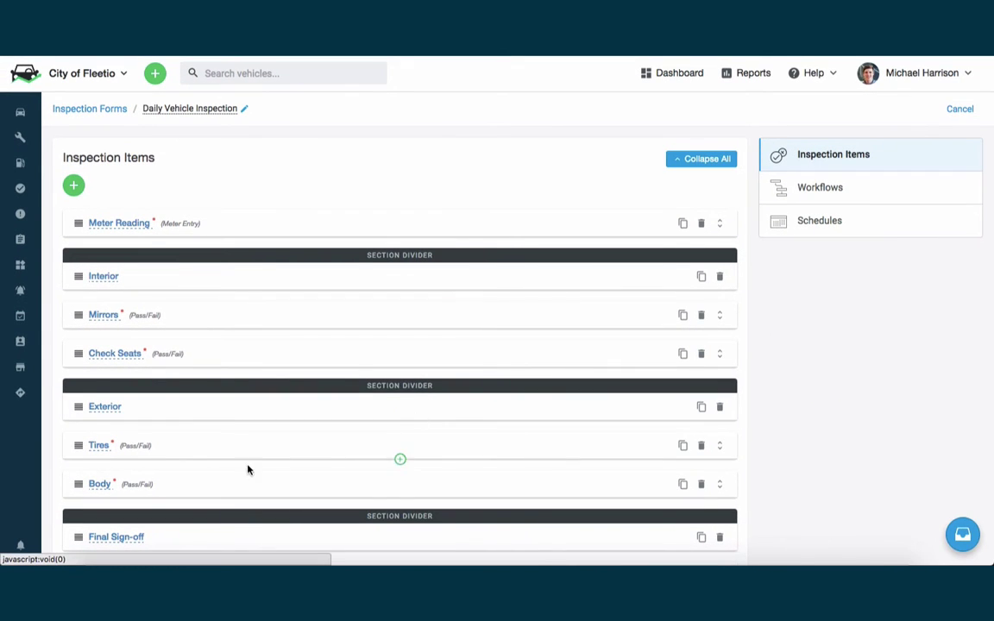
pyautogui.scroll(-1, 259, 453)
pyautogui.moveTo(79, 420); pyautogui.dragTo(76, 456)
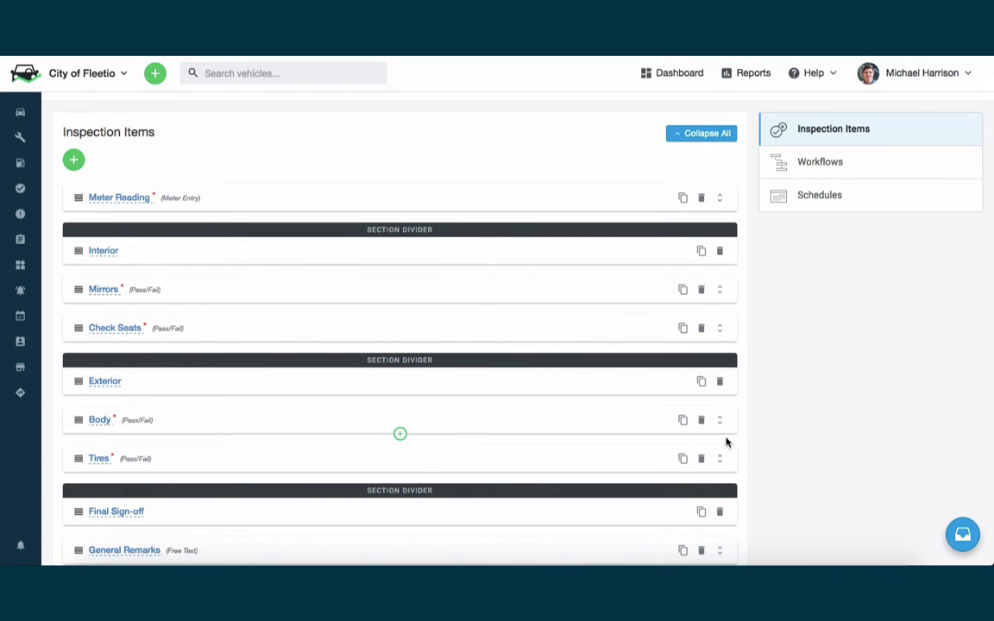
# Step: Expand the Check Seats item to examine its description, instructions and pass/fail settings, and collapse it again
pyautogui.scroll(-1, 647, 457)
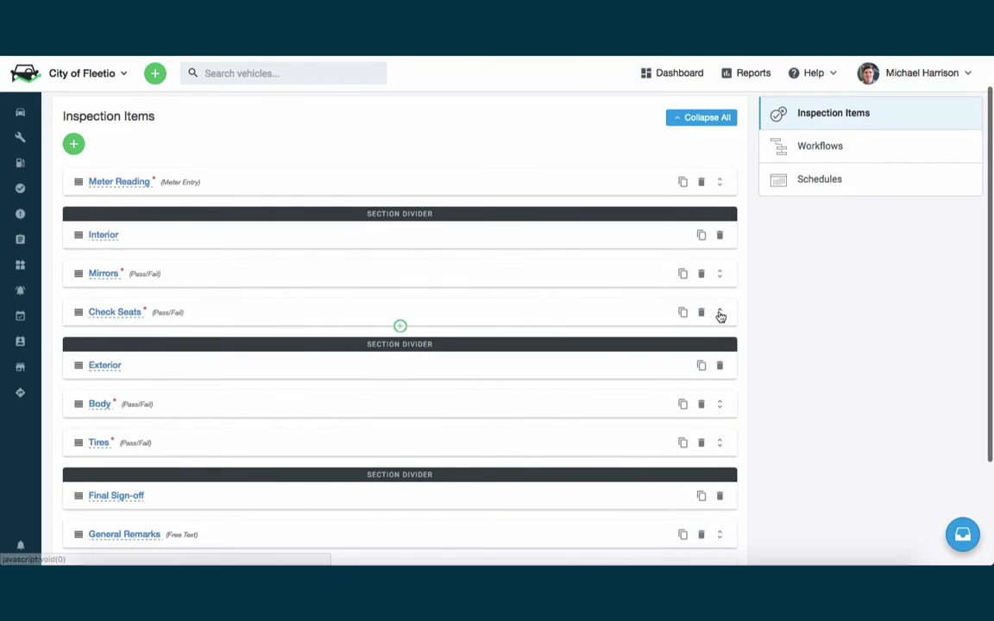
pyautogui.click(720, 314)
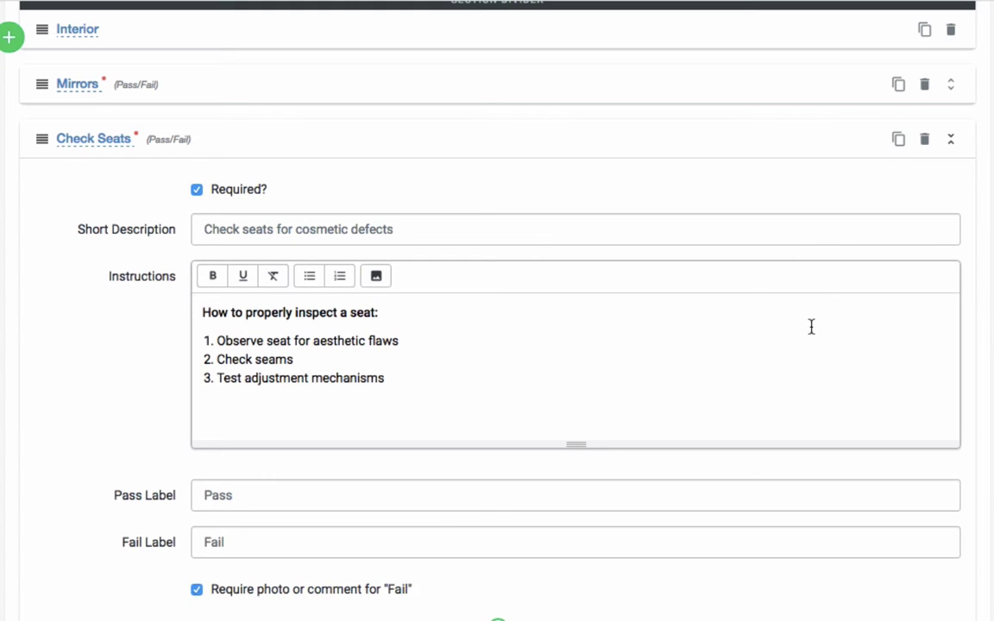
pyautogui.click(951, 144)
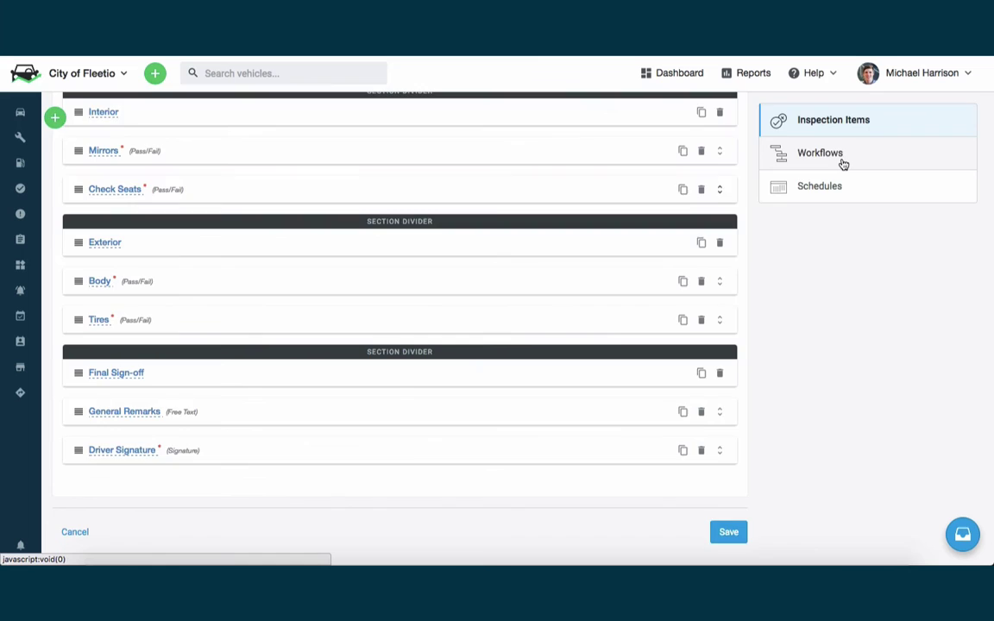
# Step: Add the signed-in user to the email recipients of the form's Notification workflow and update the workflow
pyautogui.click(843, 164)
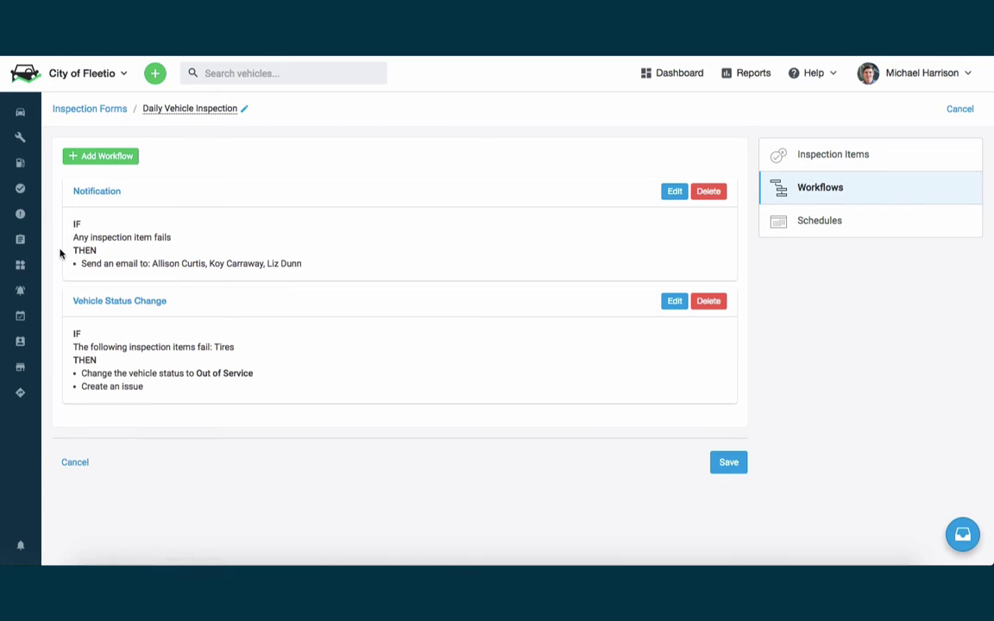
pyautogui.moveTo(74, 237); pyautogui.dragTo(471, 239)
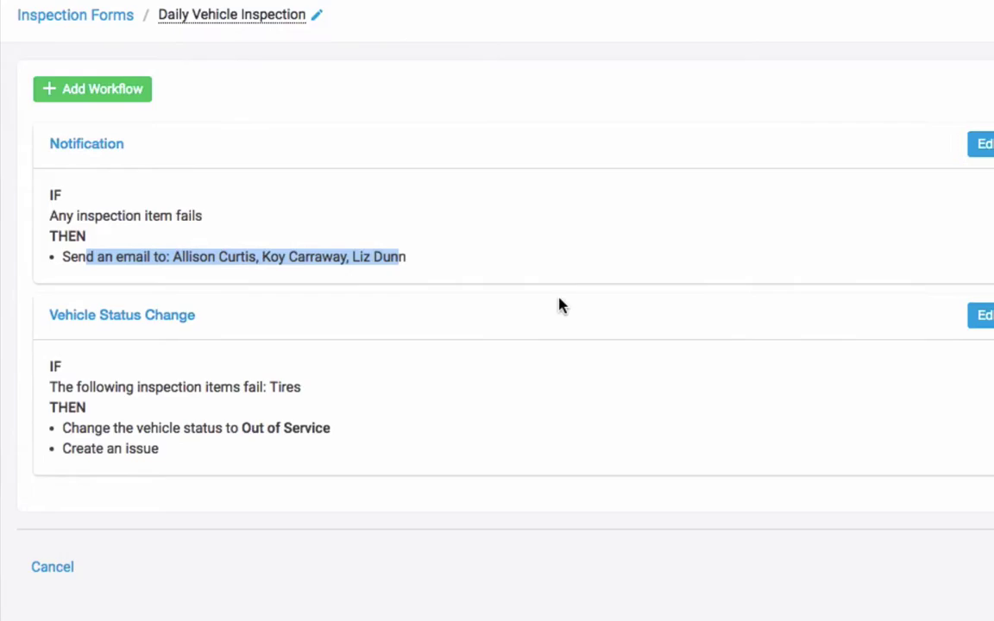
pyautogui.click(753, 215)
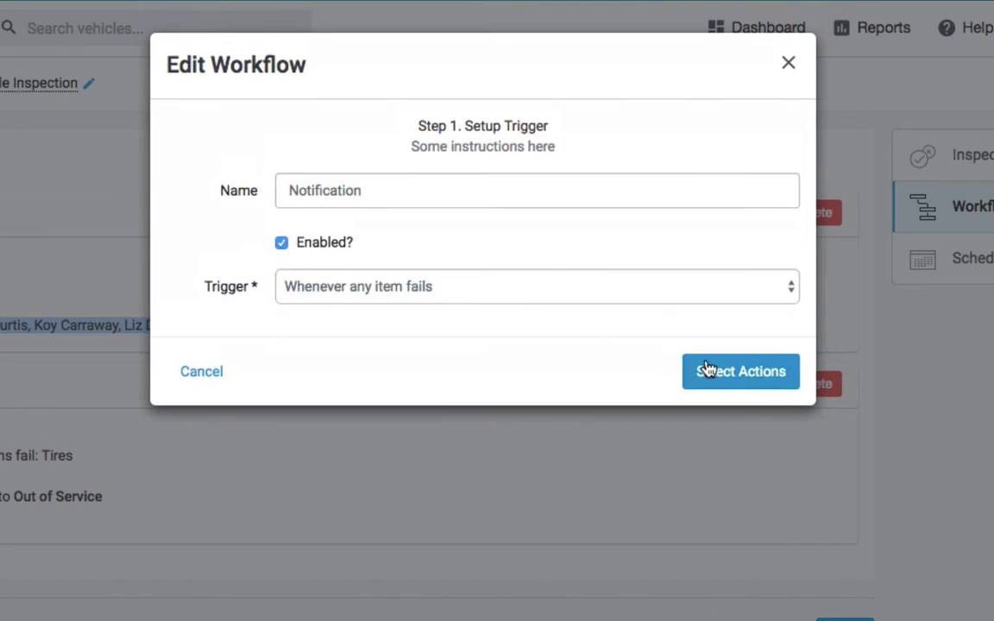
pyautogui.click(706, 371)
pyautogui.click(642, 309)
pyautogui.write('m')
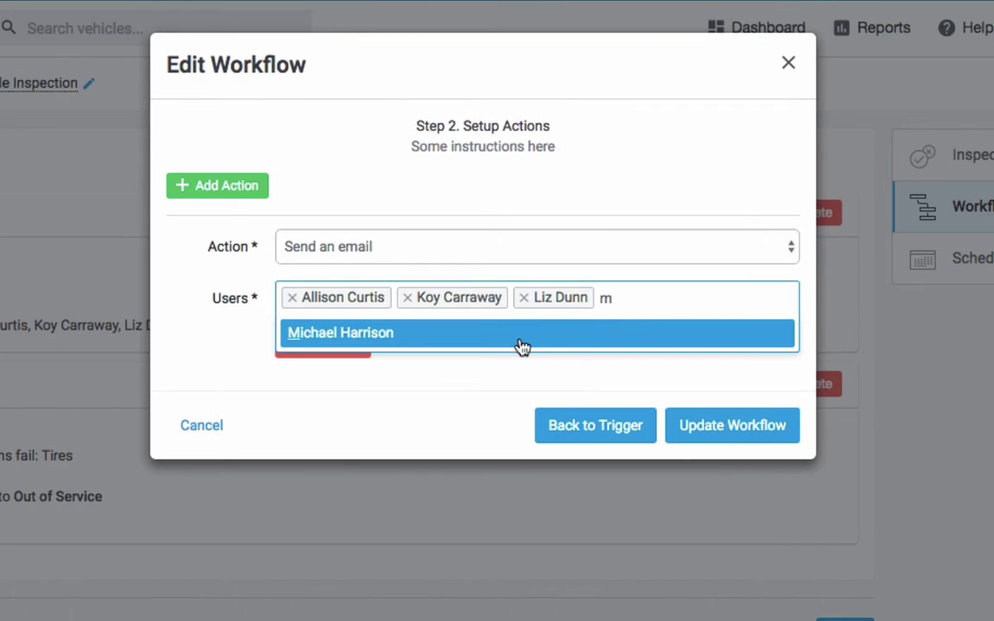
pyautogui.click(517, 342)
pyautogui.click(726, 433)
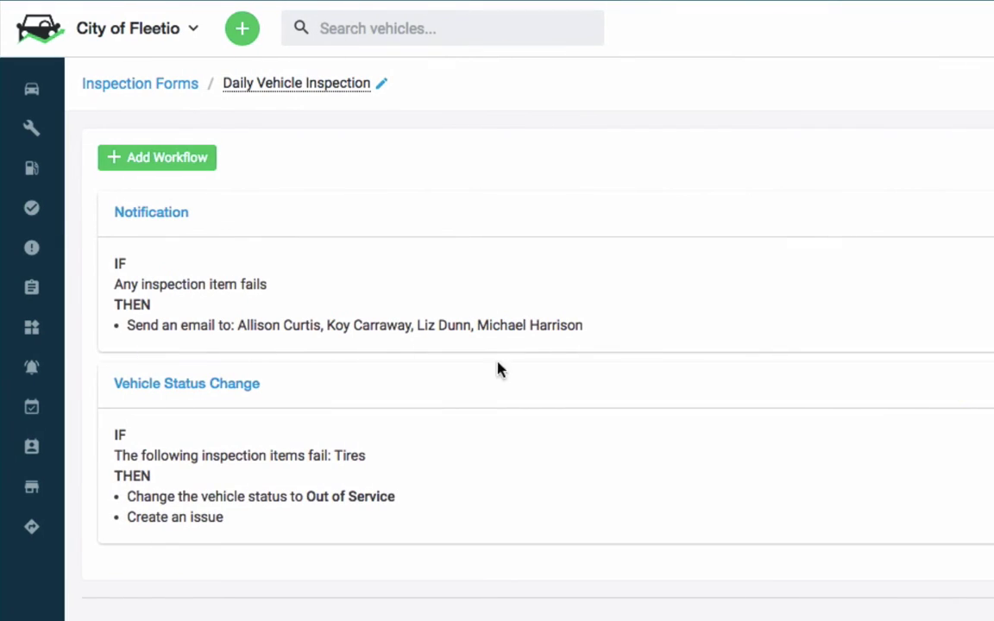
# Step: Review the trigger and actions of the Vehicle Status Change workflow and save the inspection form
pyautogui.moveTo(153, 455); pyautogui.dragTo(366, 455)
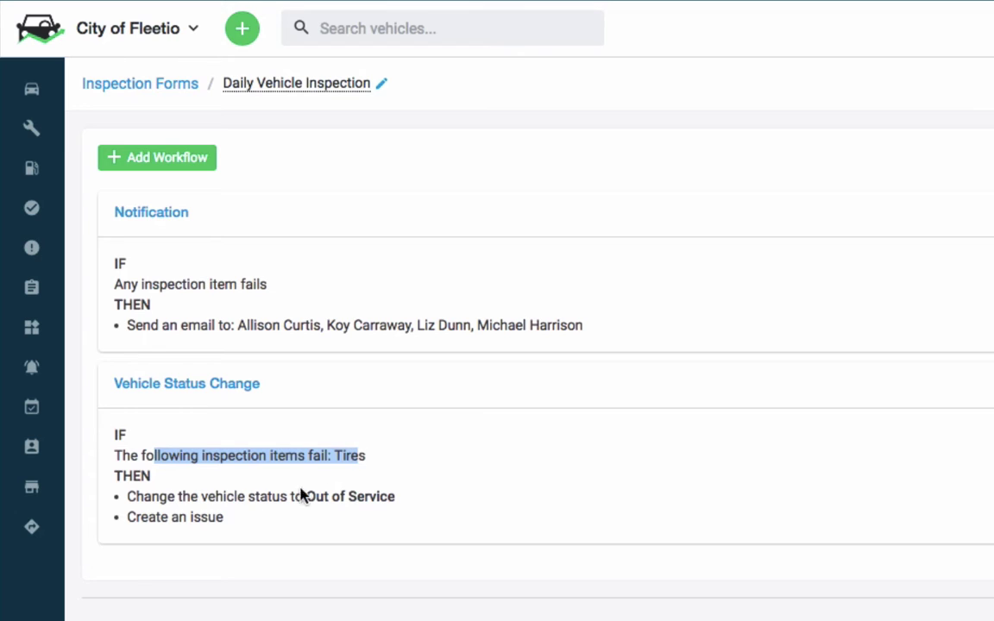
pyautogui.click(224, 496)
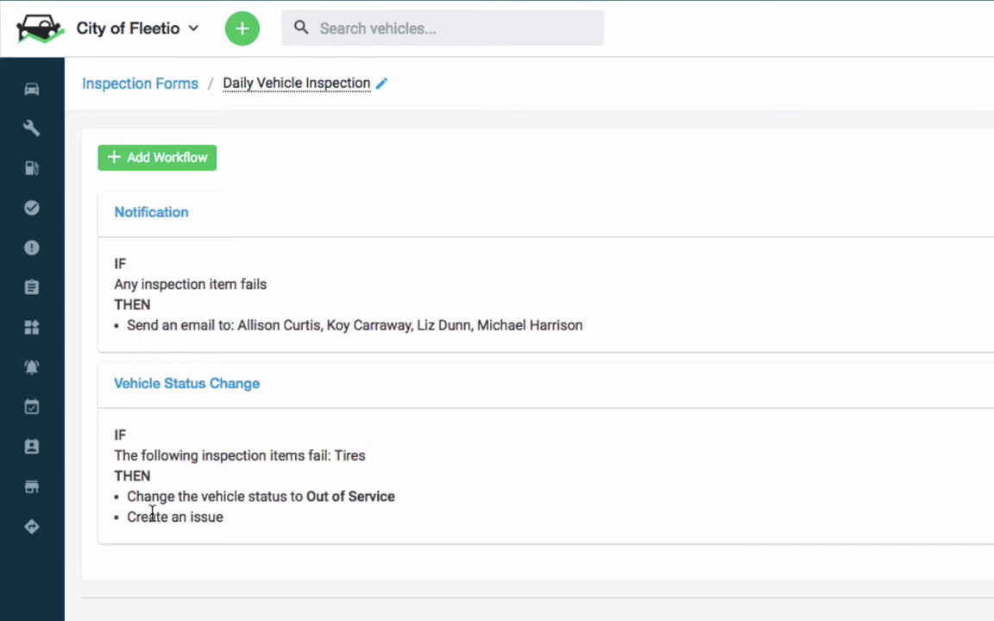
pyautogui.moveTo(133, 518); pyautogui.dragTo(246, 523)
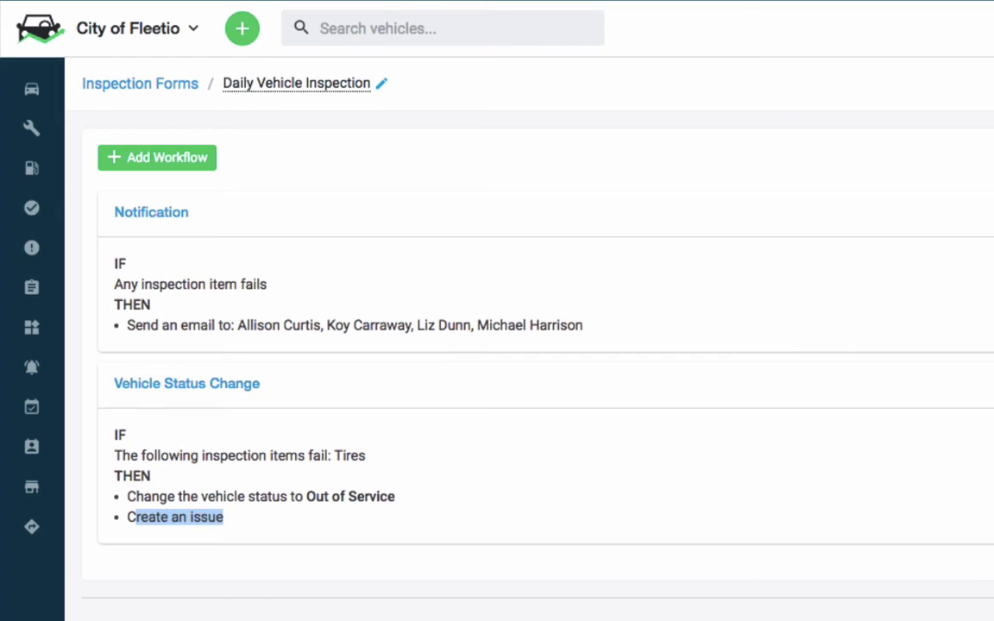
pyautogui.click(724, 464)
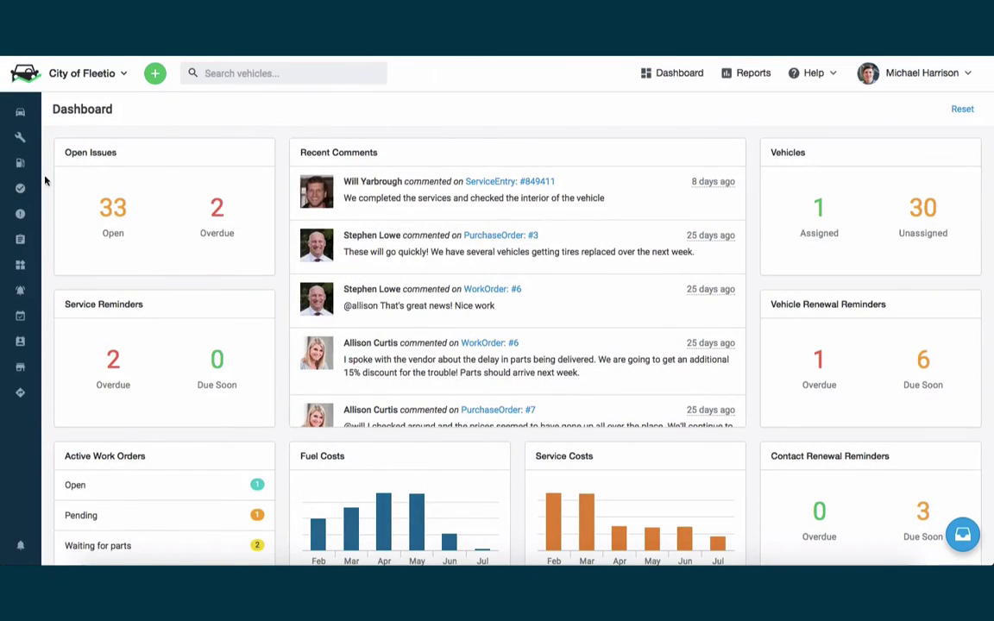
# Step: Open the newest inspection submission, for vehicle A-5, and review its item results, remarks and driver signature
pyautogui.click(43, 188)
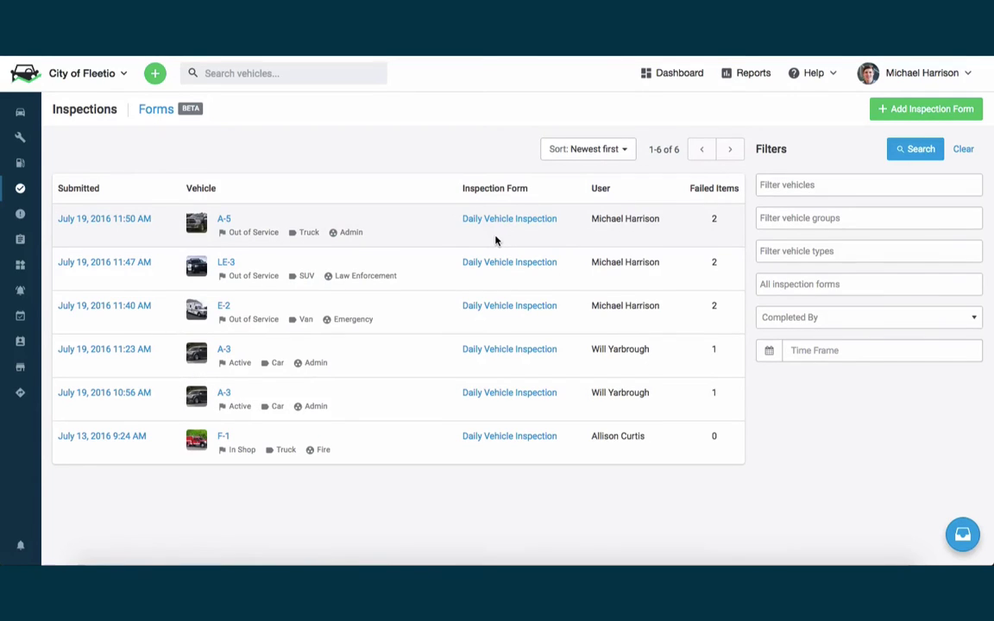
pyautogui.click(113, 225)
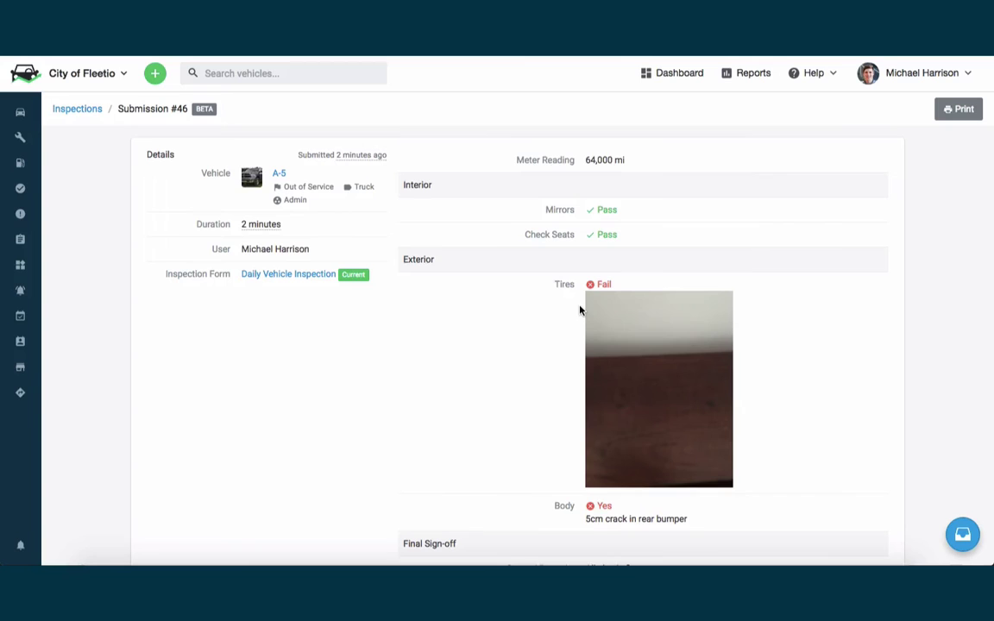
pyautogui.scroll(-2, 644, 337)
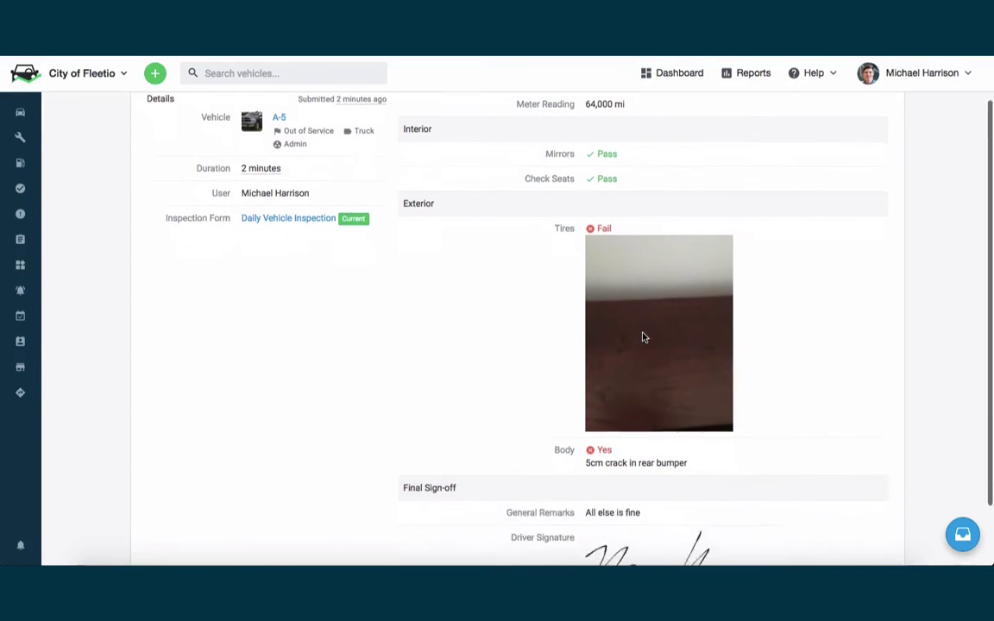
pyautogui.scroll(-1, 654, 393)
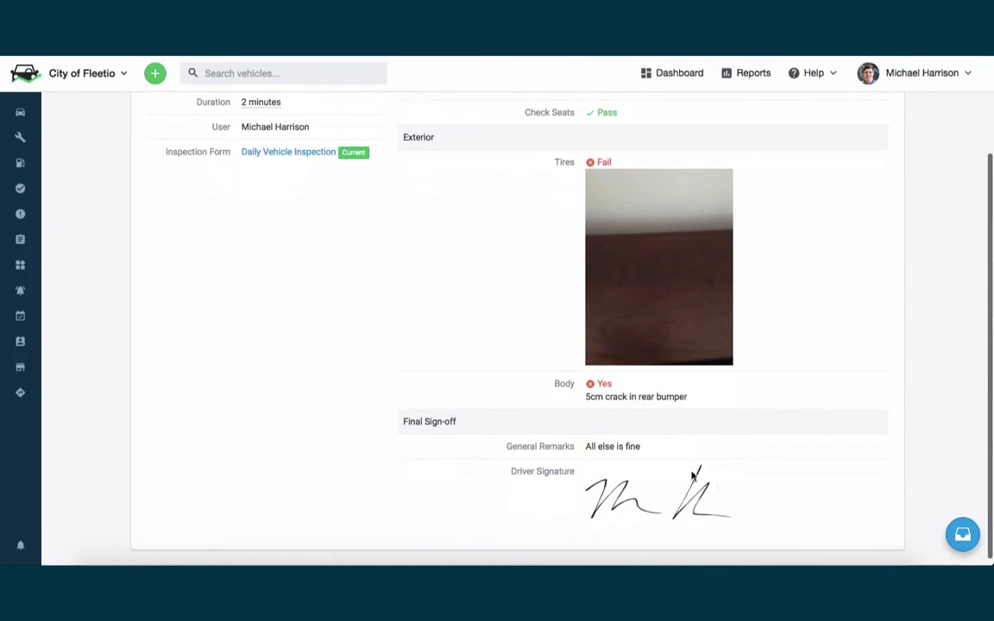
pyautogui.scroll(3, 411, 354)
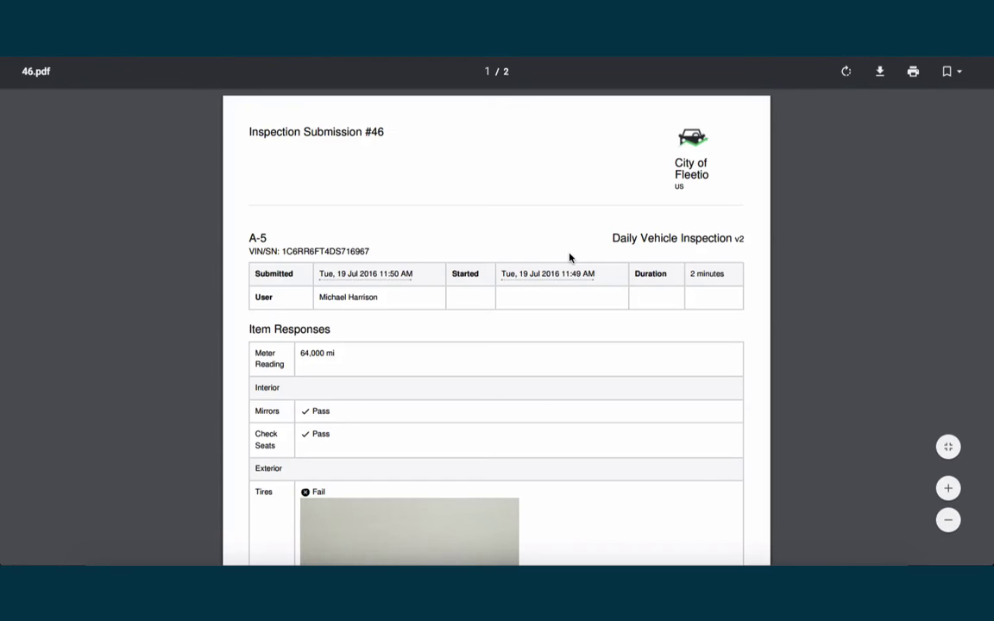
# Step: Read through both pages of the printable PDF of the A-5 inspection submission
pyautogui.scroll(-2, 536, 417)
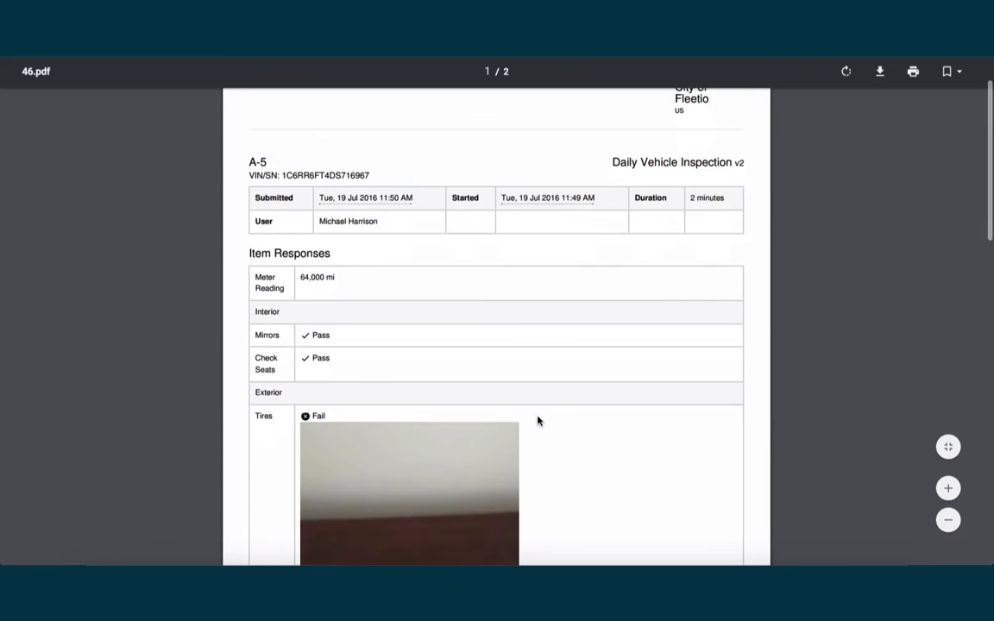
pyautogui.scroll(-3, 537, 420)
pyautogui.scroll(1, 537, 421)
pyautogui.scroll(-11, 537, 421)
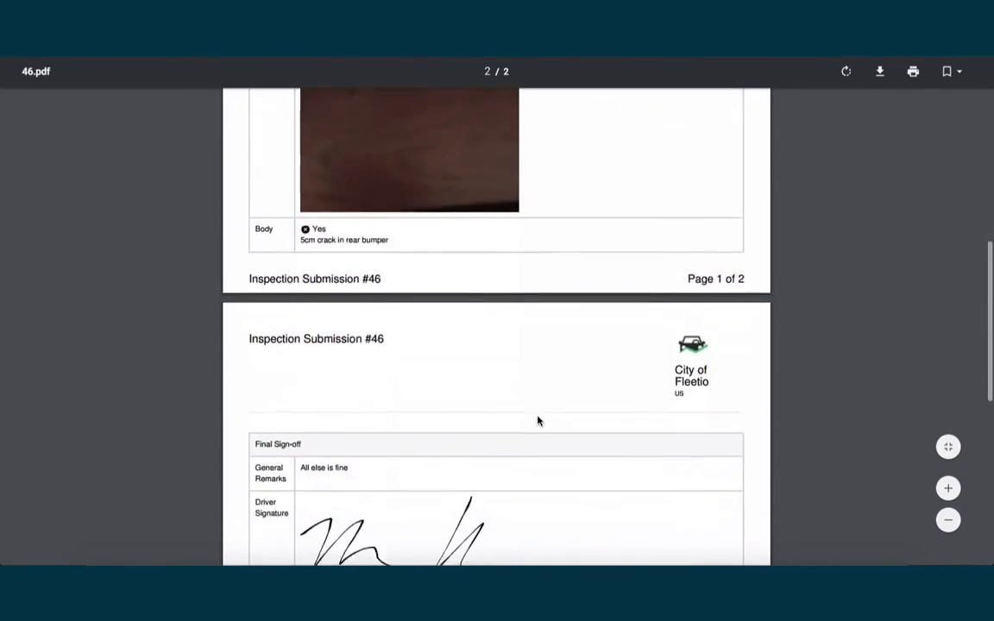
pyautogui.scroll(-9, 537, 420)
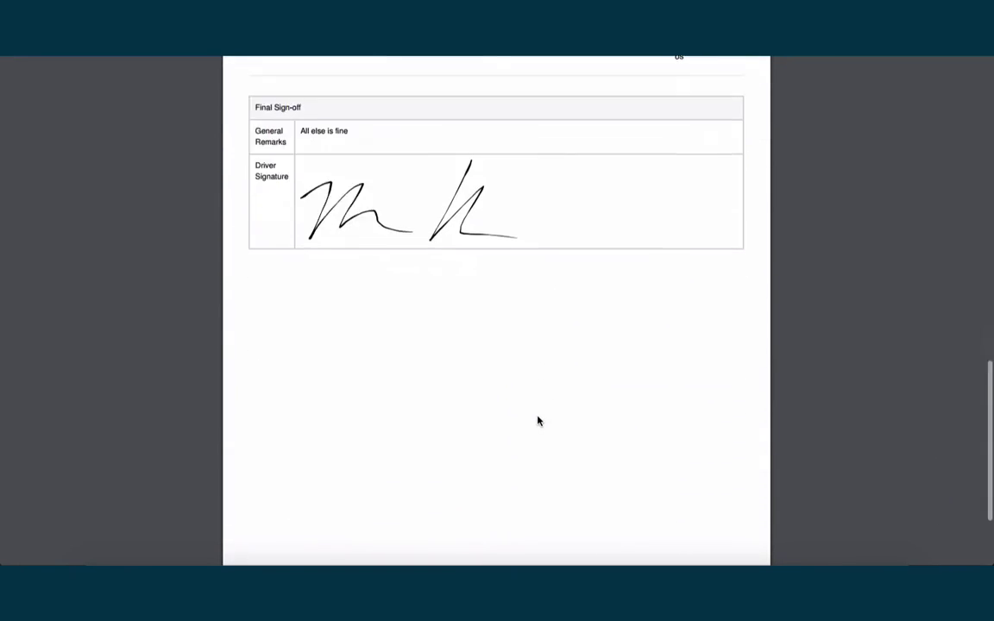
pyautogui.scroll(20, 536, 420)
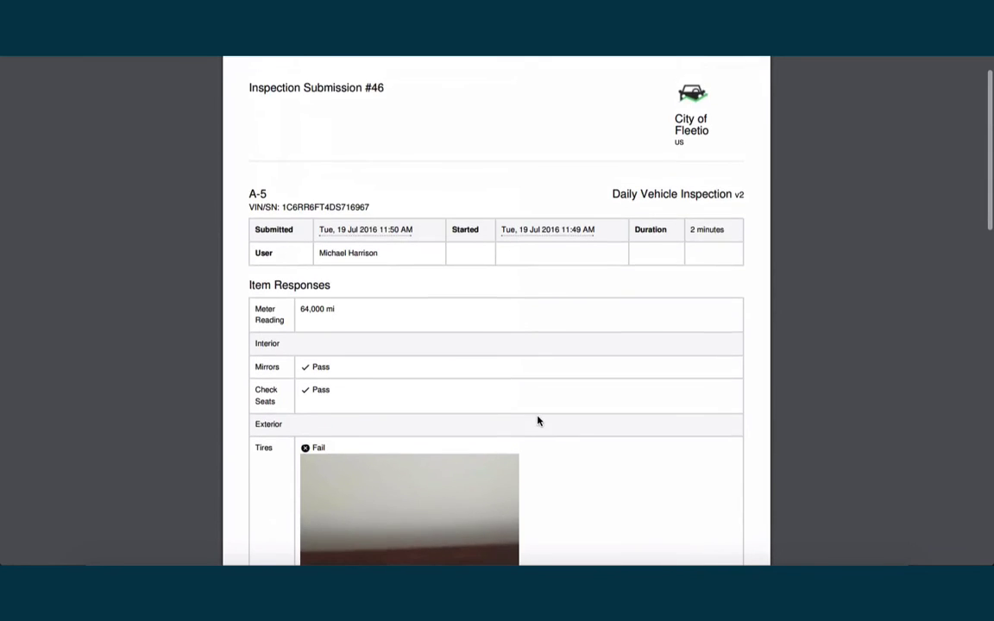
pyautogui.scroll(1, 537, 421)
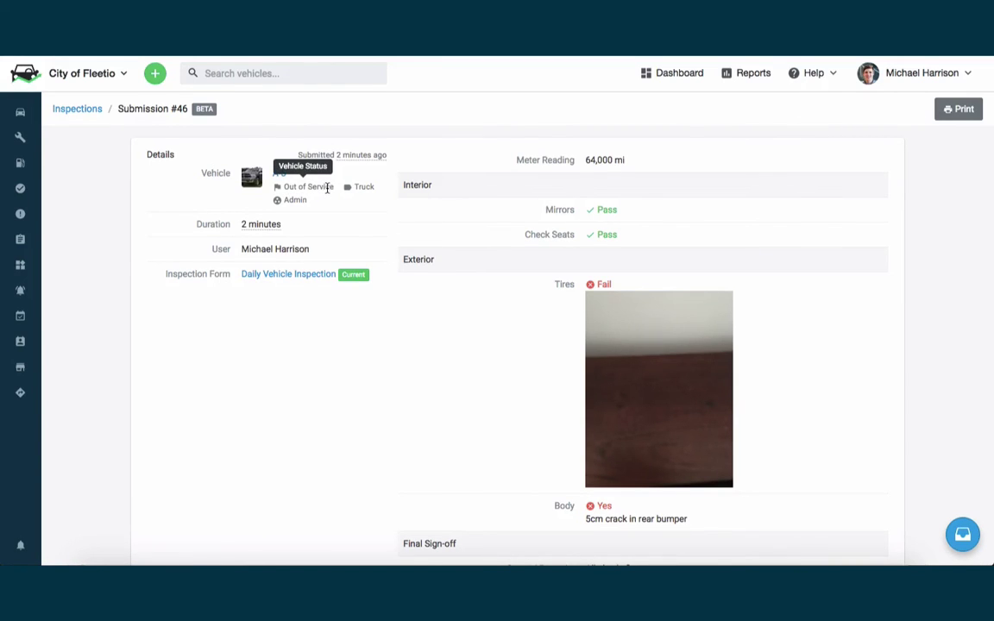
# Step: Open the newest failed-inspection issue, for vehicle A-5, and check the available ways to resolve it
pyautogui.click(21, 214)
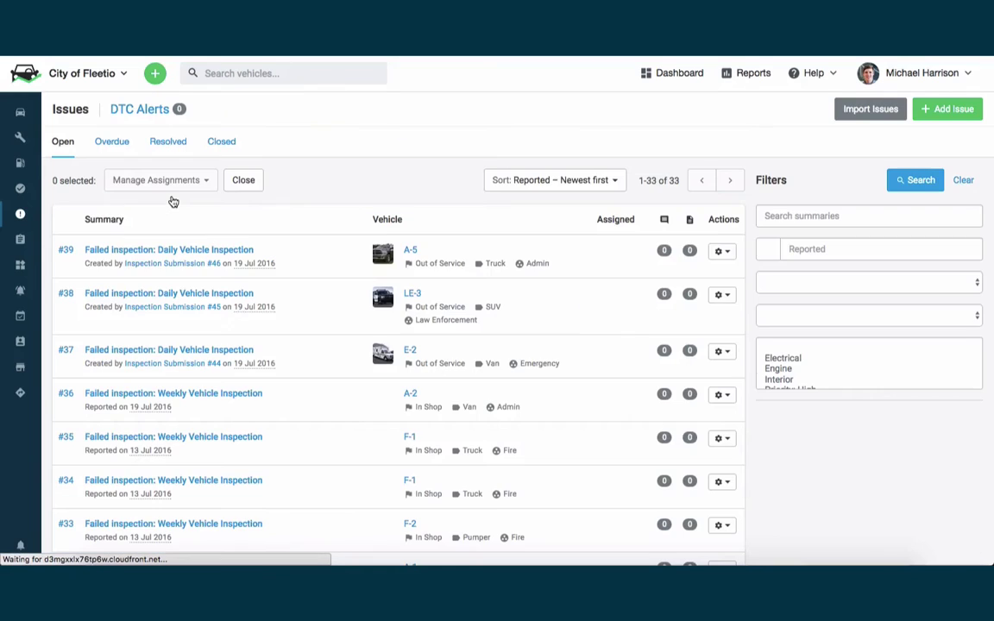
pyautogui.click(85, 251)
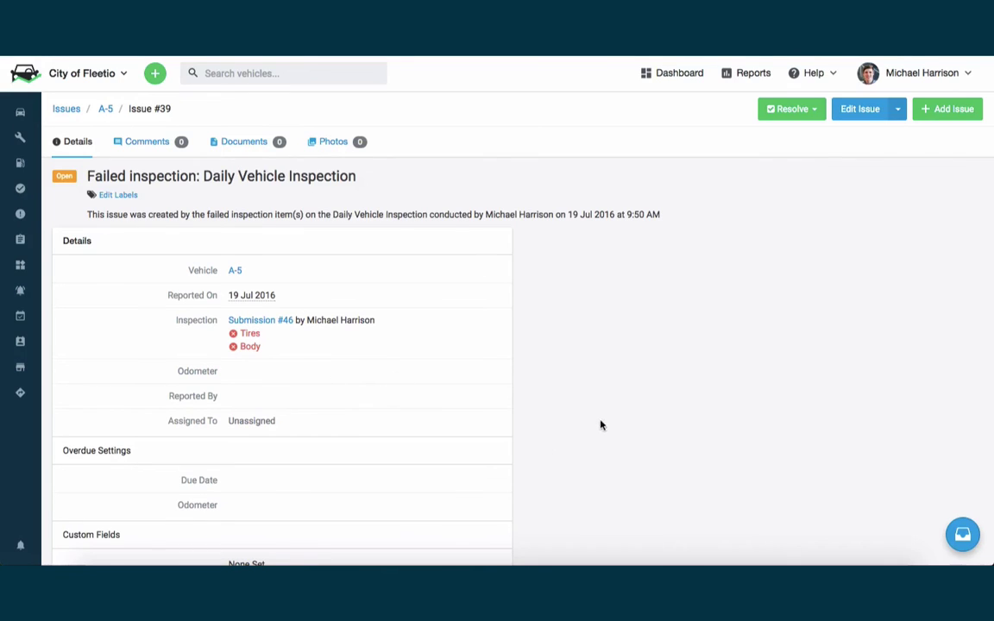
pyautogui.click(804, 114)
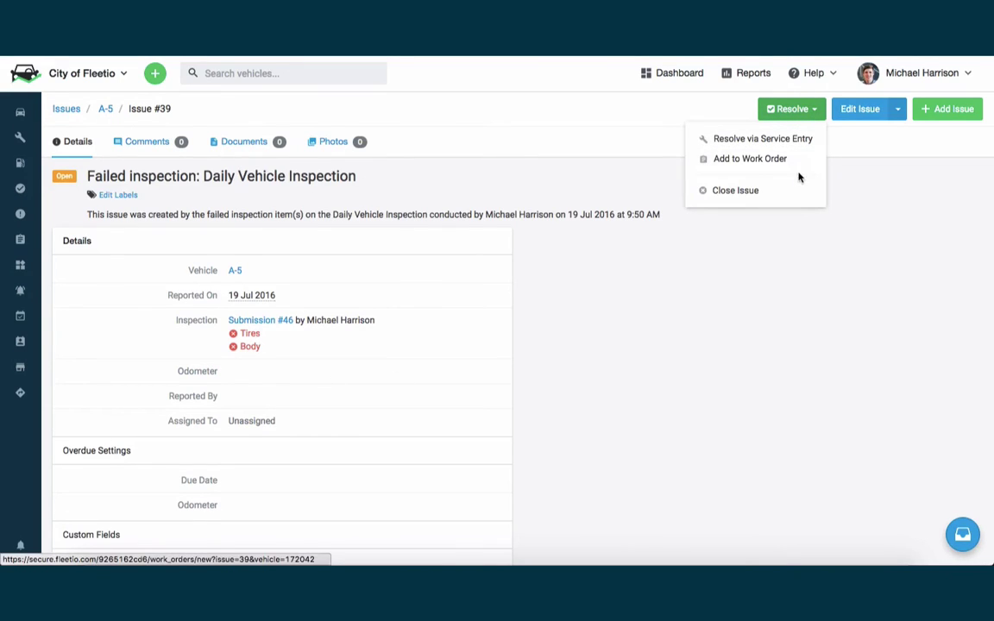
pyautogui.click(389, 121)
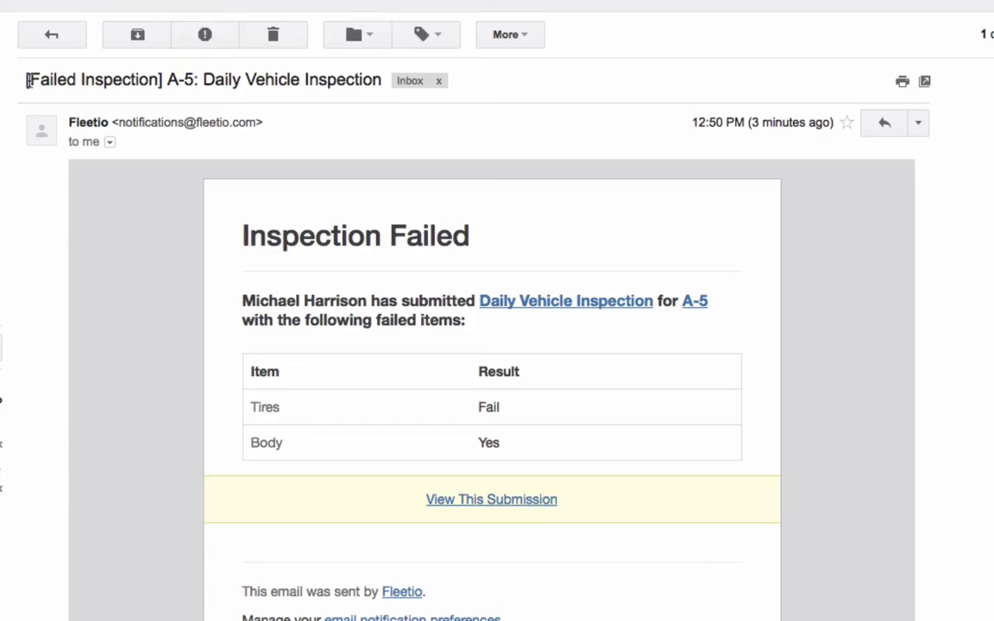
# Step: Read the failed-inspection notification e-mail for vehicle A-5, from its subject line through the failed items
pyautogui.doubleClick(177, 80)
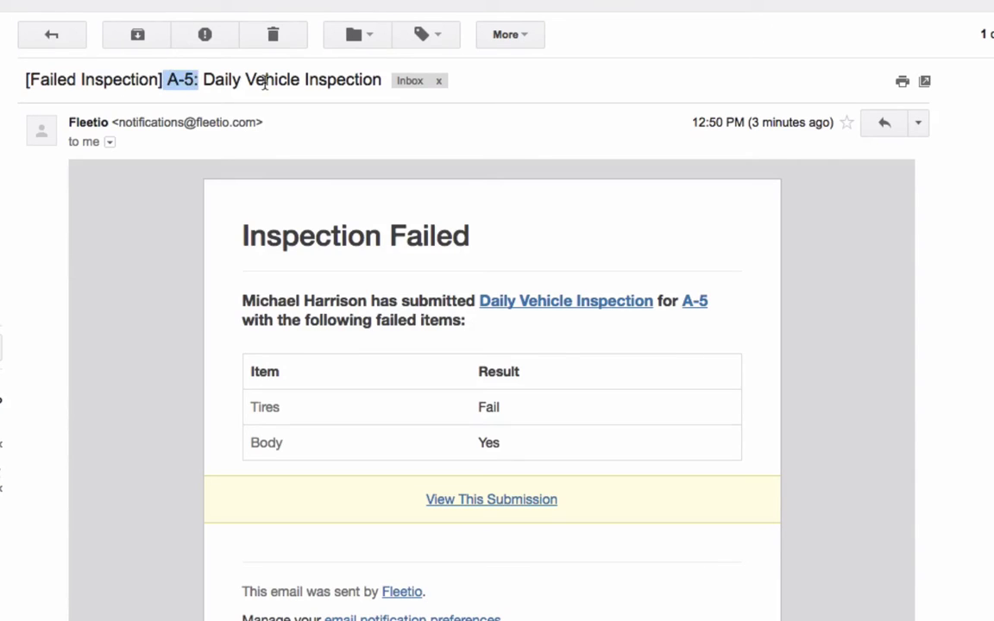
pyautogui.scroll(-1, 688, 396)
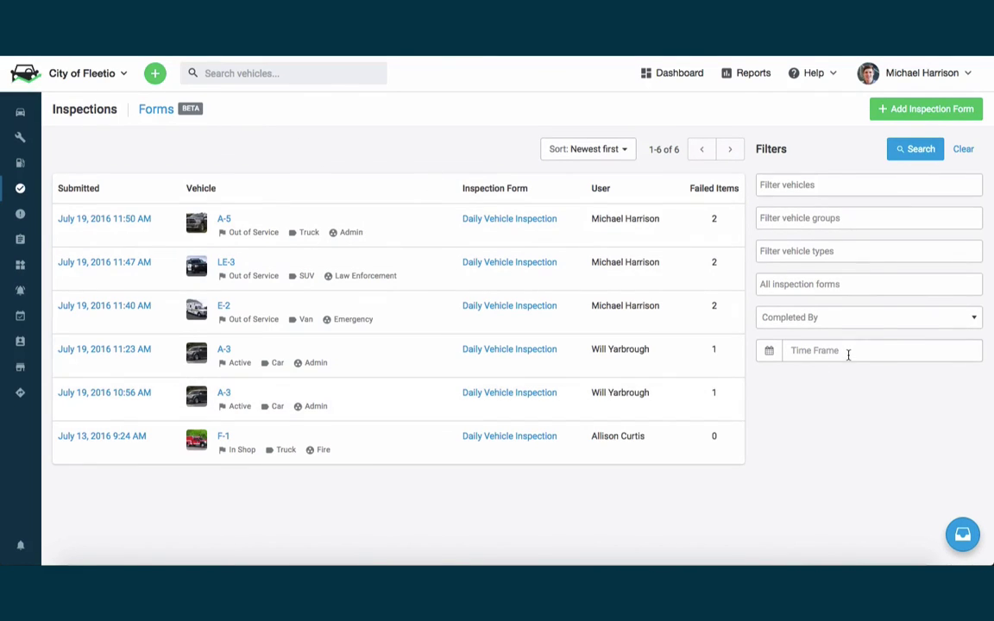
# Step: Check which people the inspections list can be filtered by under Completed By, without applying a filter
pyautogui.click(906, 316)
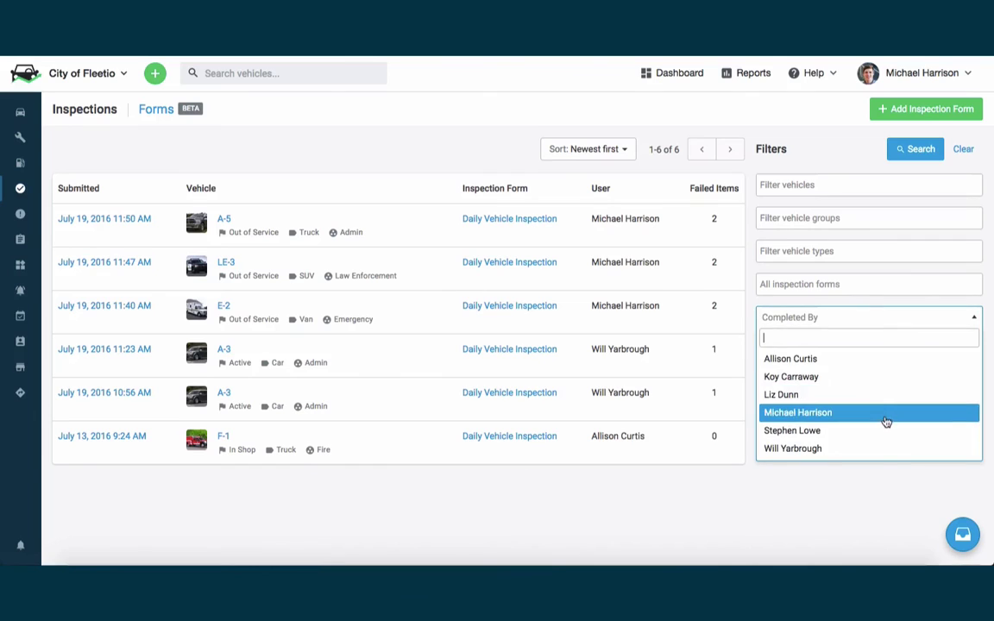
pyautogui.click(893, 289)
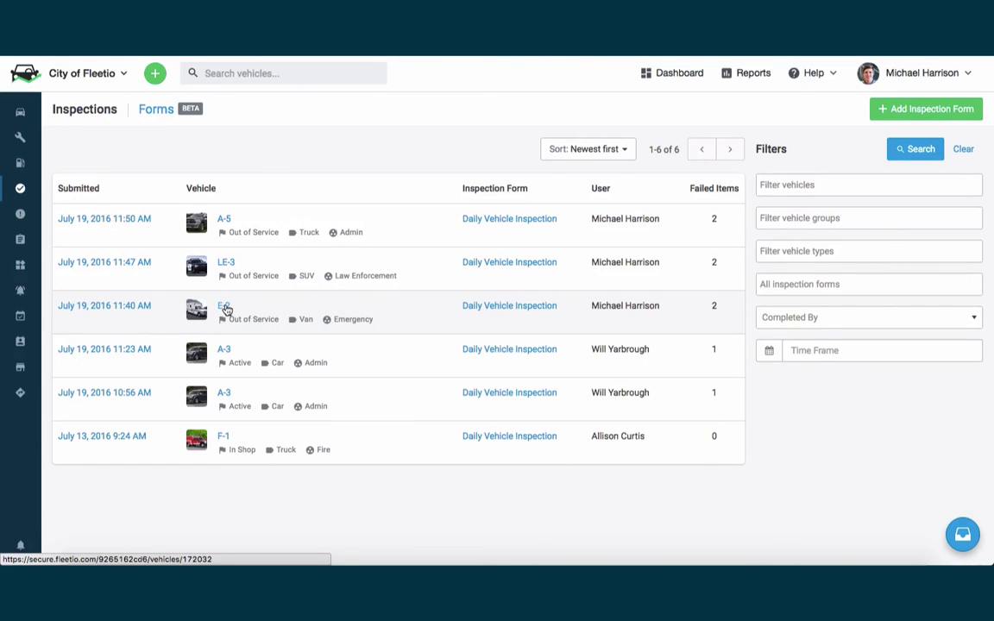
# Step: View the version history of the Daily Vehicle Inspection form used for vehicle F-1, and return to the inspections list
pyautogui.click(535, 437)
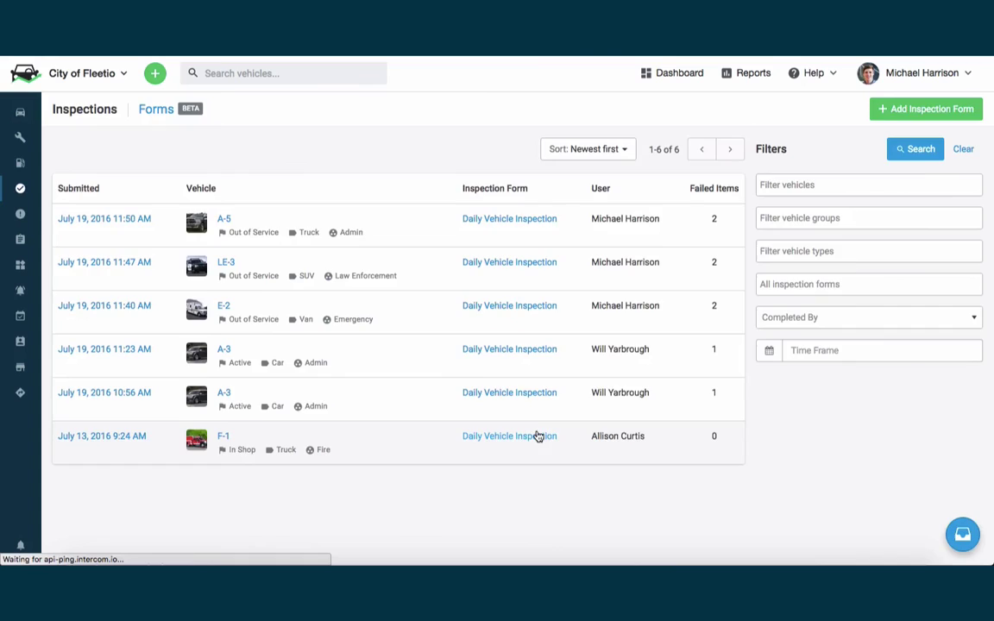
pyautogui.click(841, 110)
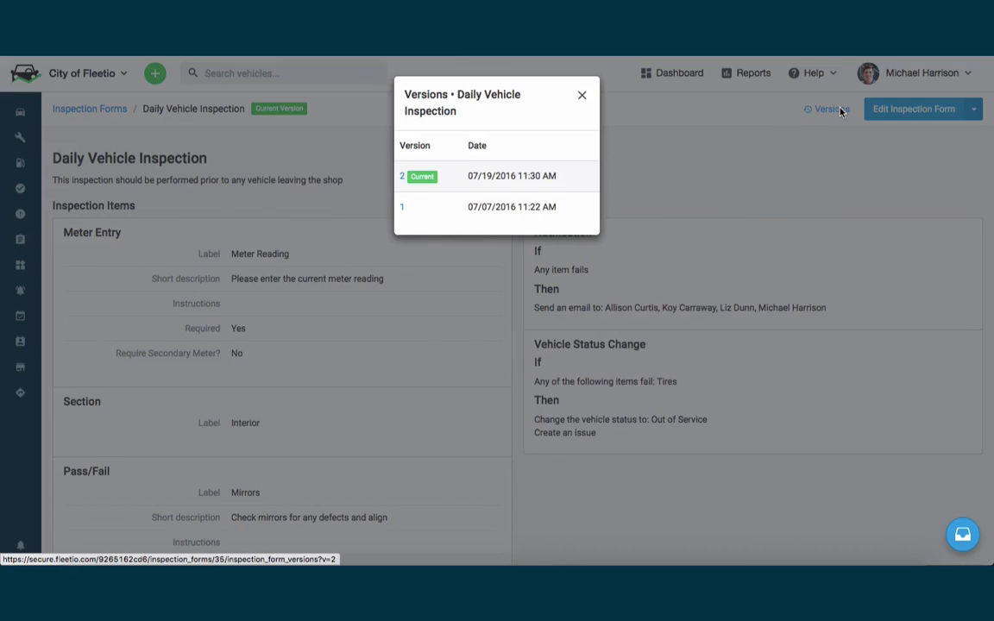
pyautogui.click(583, 97)
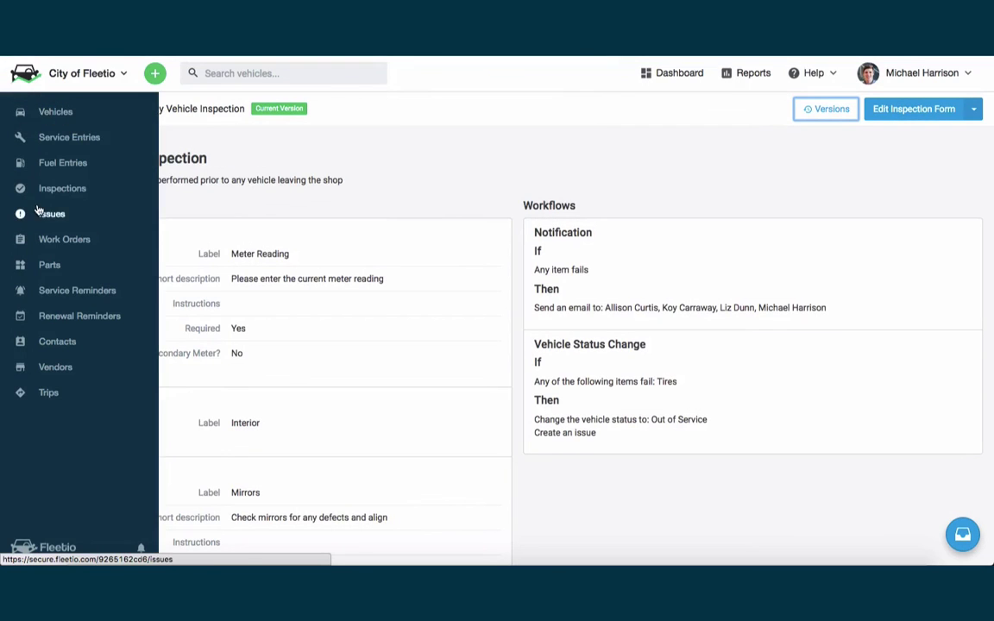
pyautogui.click(45, 197)
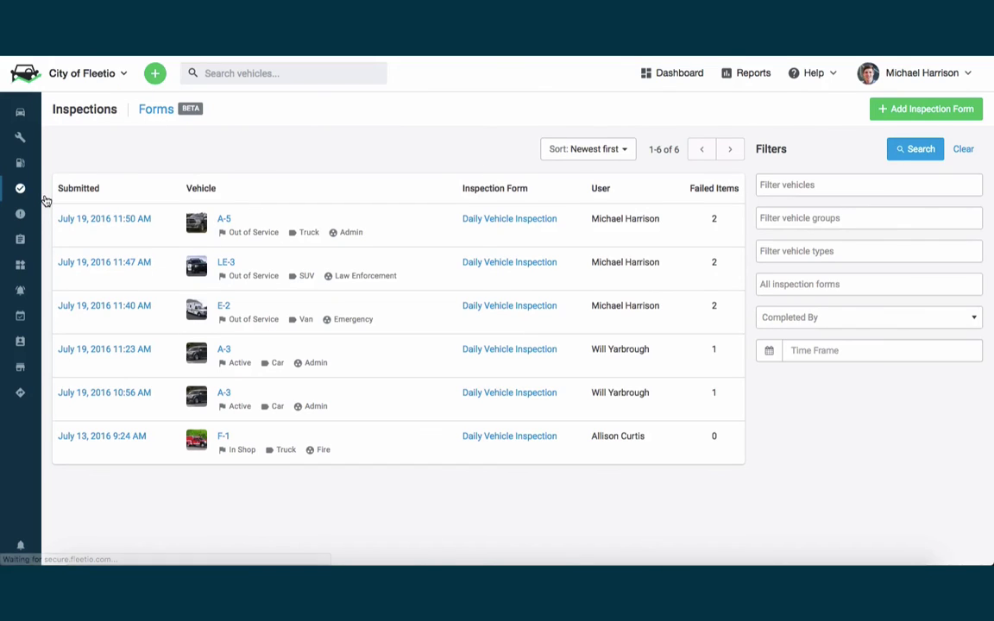